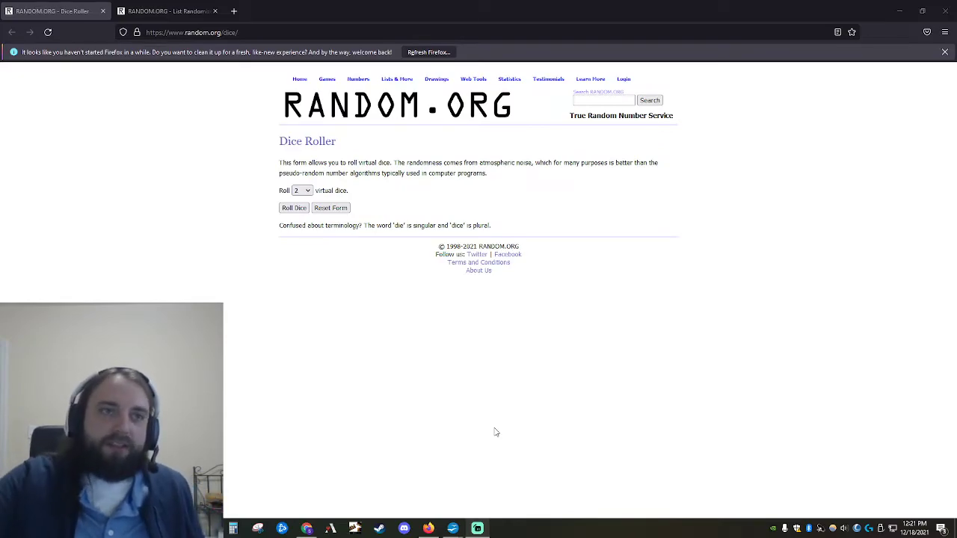
Step: Check the RANDOM.ORG tabs, then open the Knoxville and Oak Ridge contest documents in Writer
{"action": "left_click", "coordinate": [168, 10]}
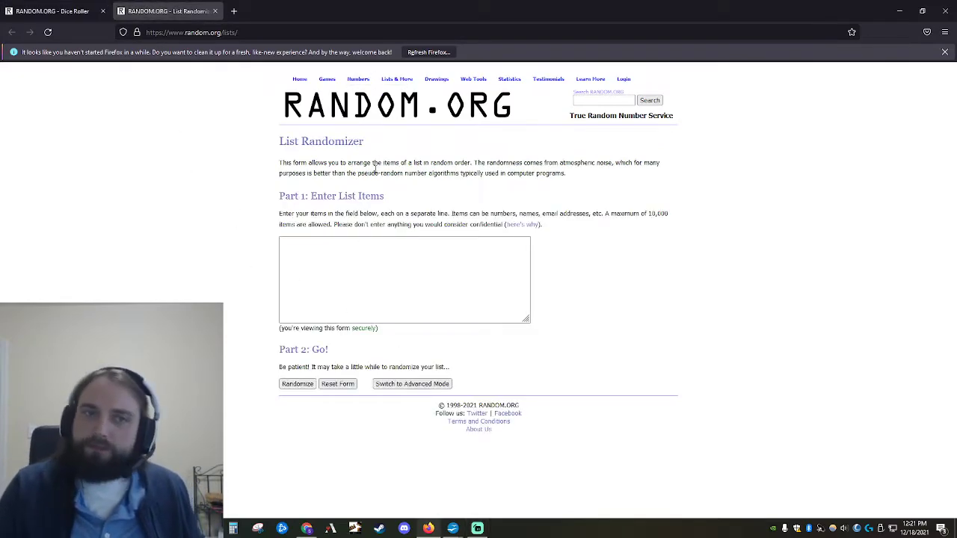
{"action": "left_click", "coordinate": [79, 11]}
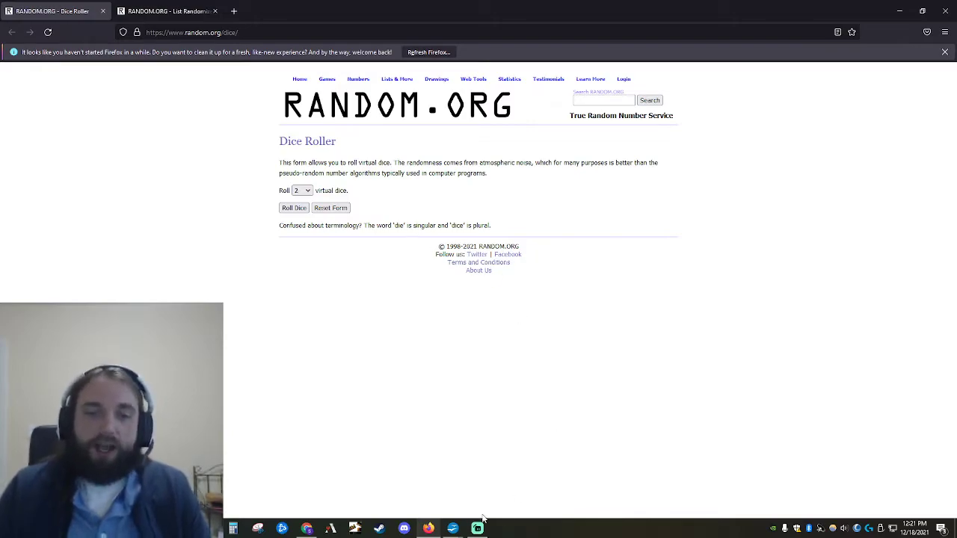
{"action": "mouse_move", "coordinate": [452, 529]}
{"action": "left_click", "coordinate": [436, 491]}
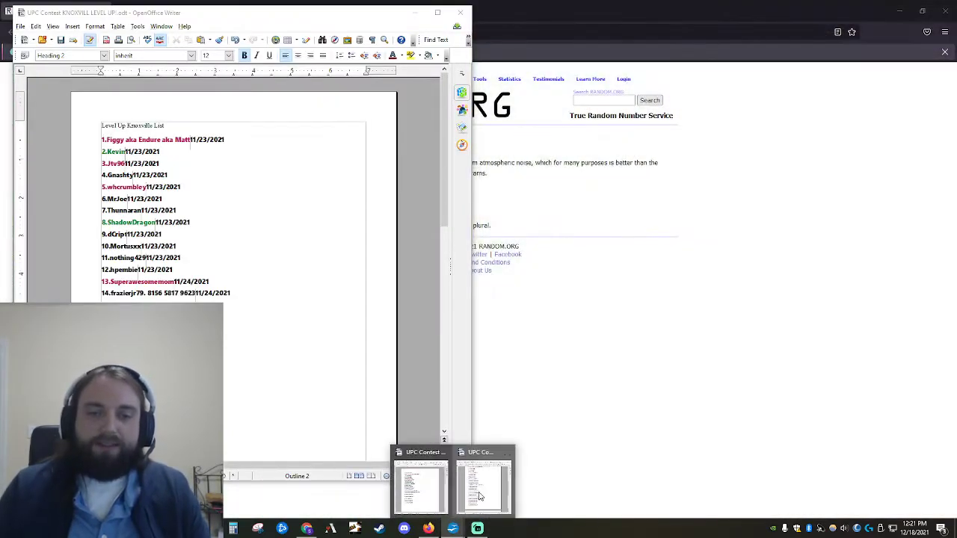
{"action": "left_click", "coordinate": [485, 486]}
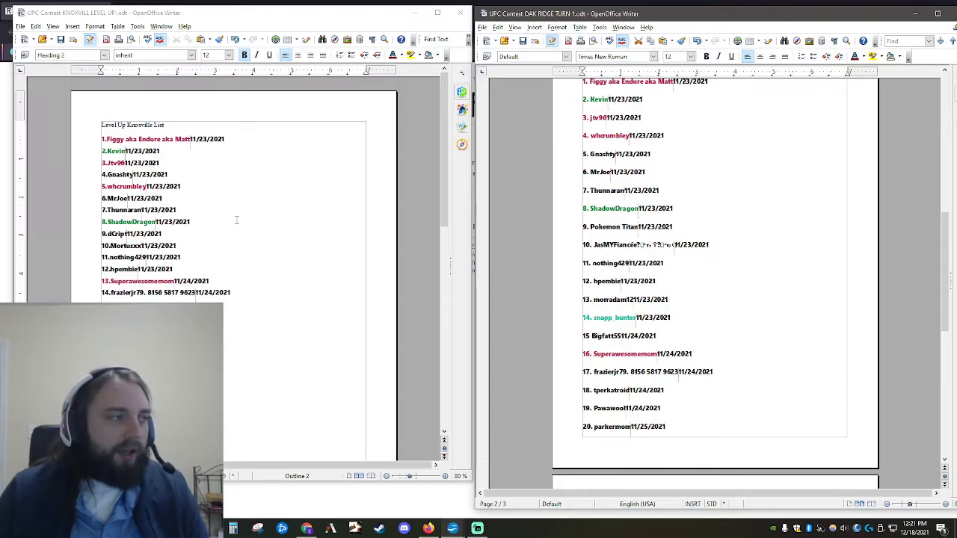
Step: Scroll through both contest documents to compare the Knoxville and Oak Ridge entrant lists
{"action": "scroll", "coordinate": [654, 147], "scroll_direction": "up", "scroll_amount": 3}
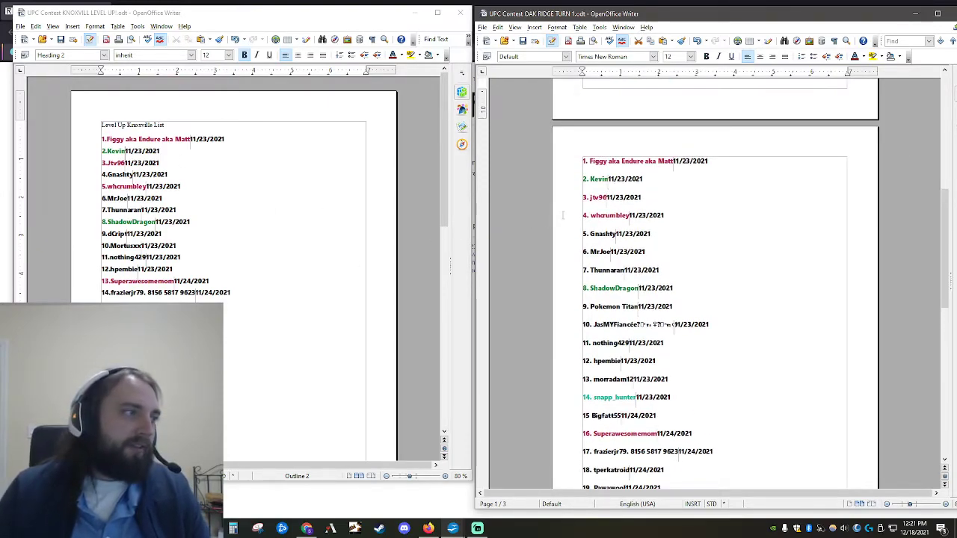
{"action": "scroll", "coordinate": [624, 202], "scroll_direction": "up", "scroll_amount": 8}
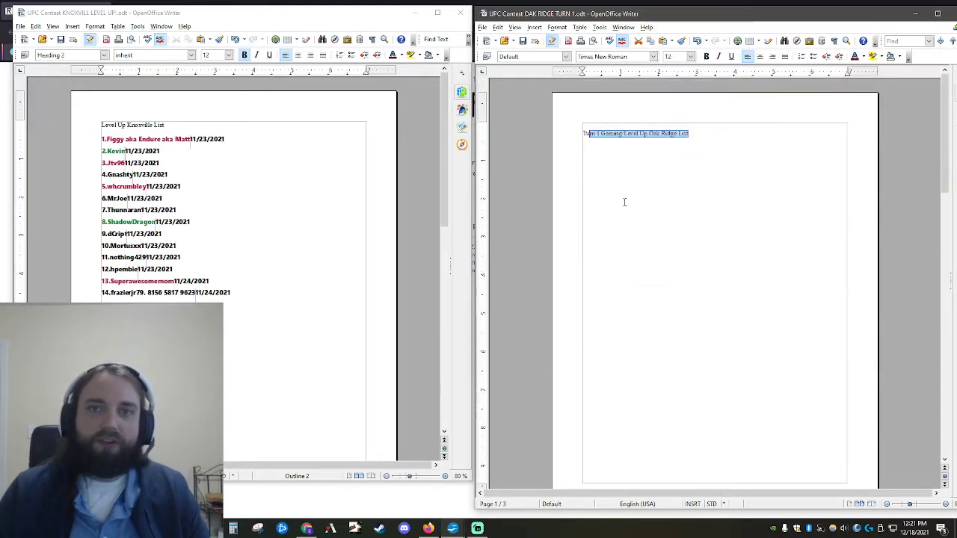
{"action": "scroll", "coordinate": [625, 202], "scroll_direction": "down", "scroll_amount": 8}
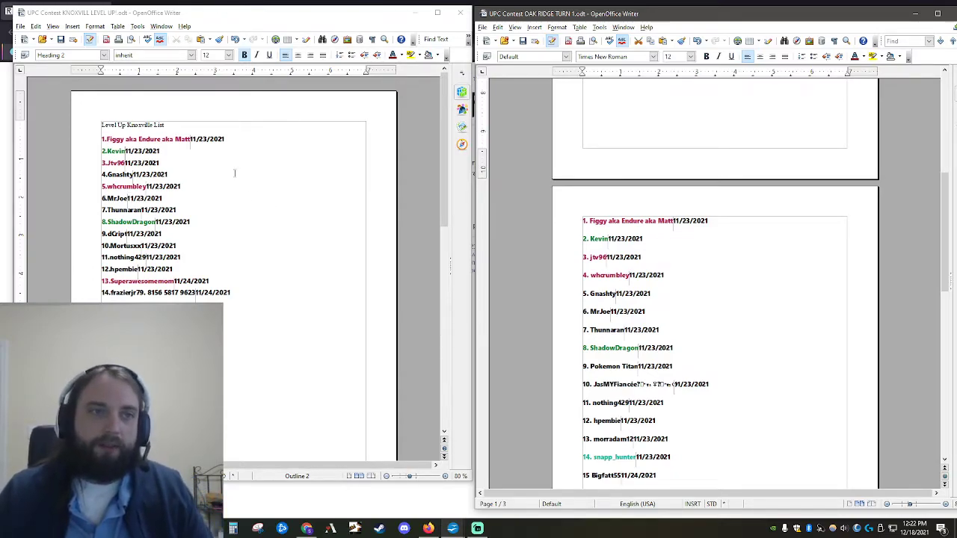
{"action": "scroll", "coordinate": [217, 168], "scroll_direction": "down", "scroll_amount": 5}
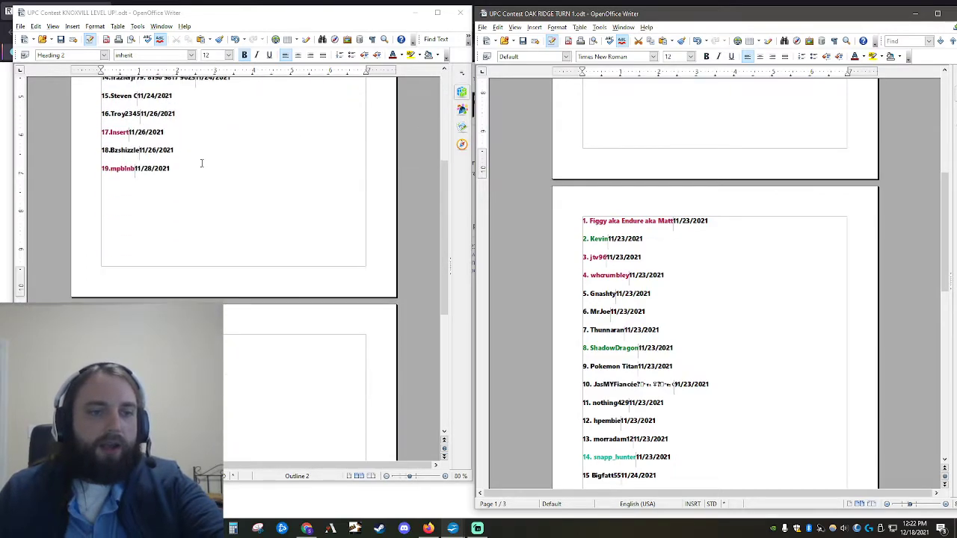
{"action": "scroll", "coordinate": [209, 172], "scroll_direction": "down", "scroll_amount": 1}
{"action": "scroll", "coordinate": [262, 260], "scroll_direction": "down", "scroll_amount": 3}
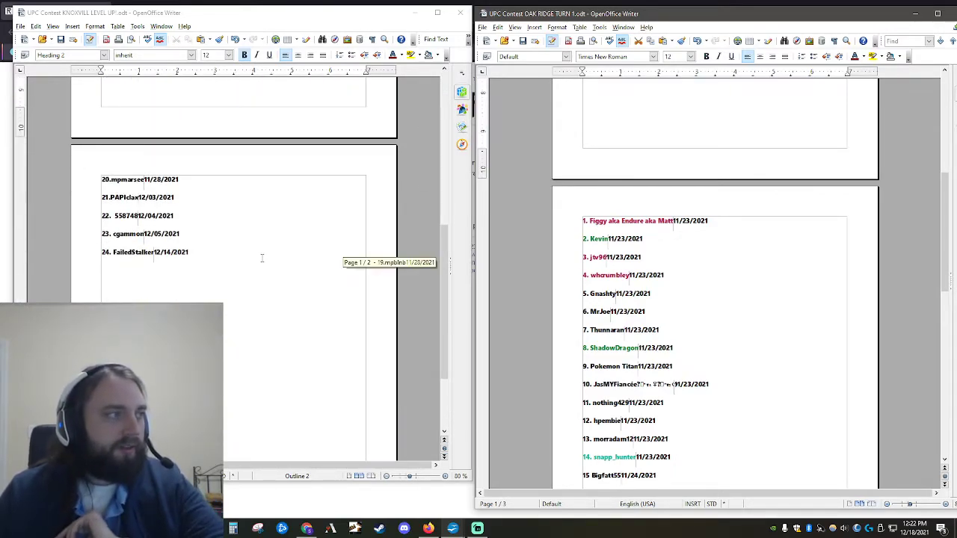
{"action": "scroll", "coordinate": [263, 259], "scroll_direction": "up", "scroll_amount": 8}
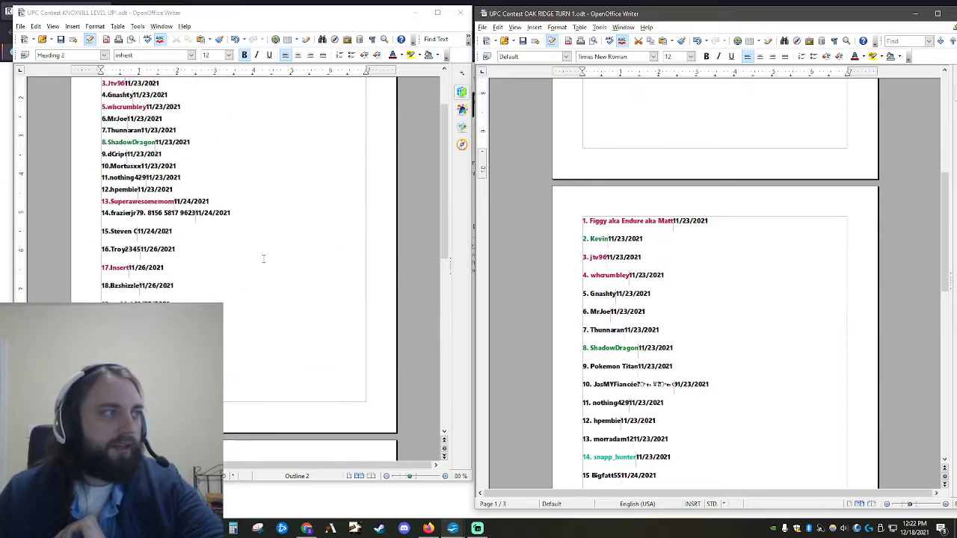
{"action": "scroll", "coordinate": [262, 258], "scroll_direction": "up", "scroll_amount": 3}
{"action": "scroll", "coordinate": [657, 284], "scroll_direction": "up", "scroll_amount": 10}
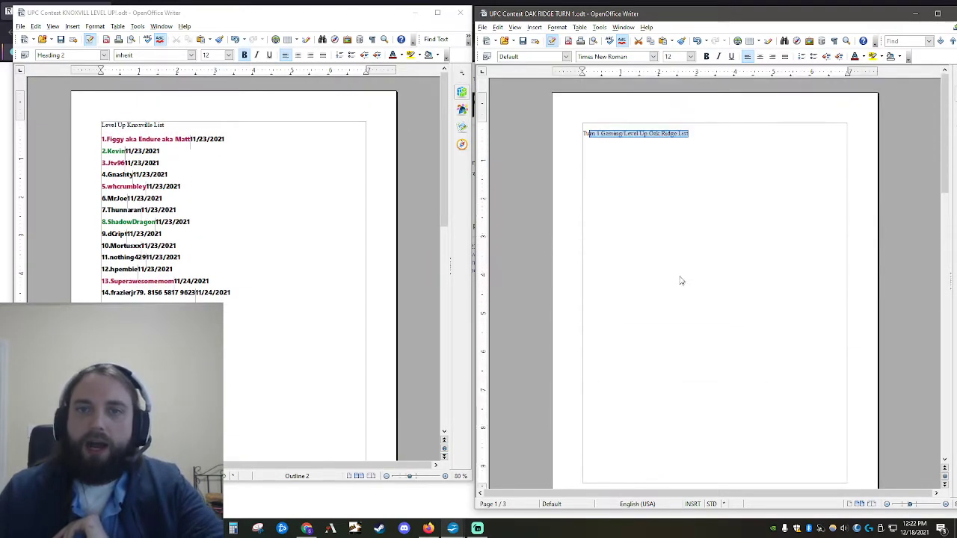
{"action": "scroll", "coordinate": [679, 278], "scroll_direction": "down", "scroll_amount": 8}
{"action": "scroll", "coordinate": [673, 255], "scroll_direction": "down", "scroll_amount": 5}
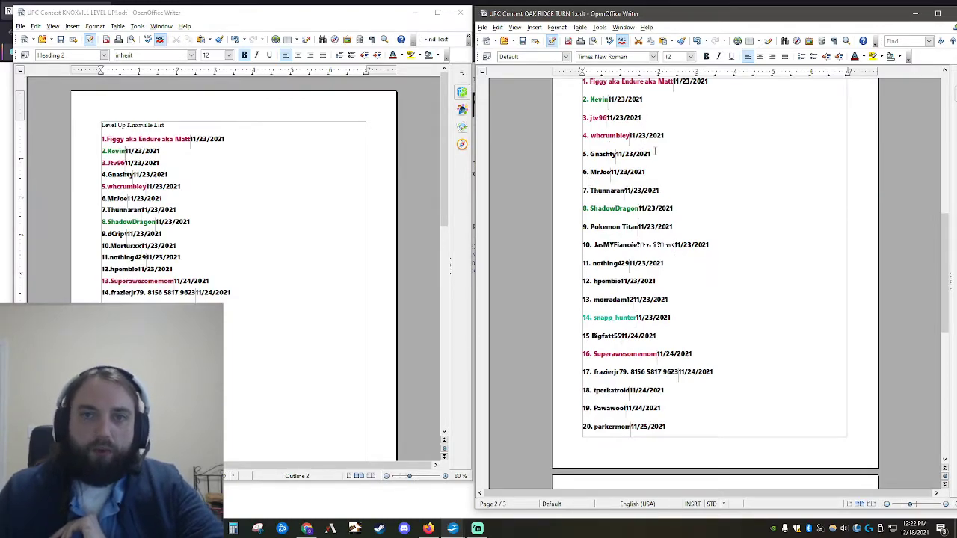
{"action": "scroll", "coordinate": [658, 186], "scroll_direction": "down", "scroll_amount": 9}
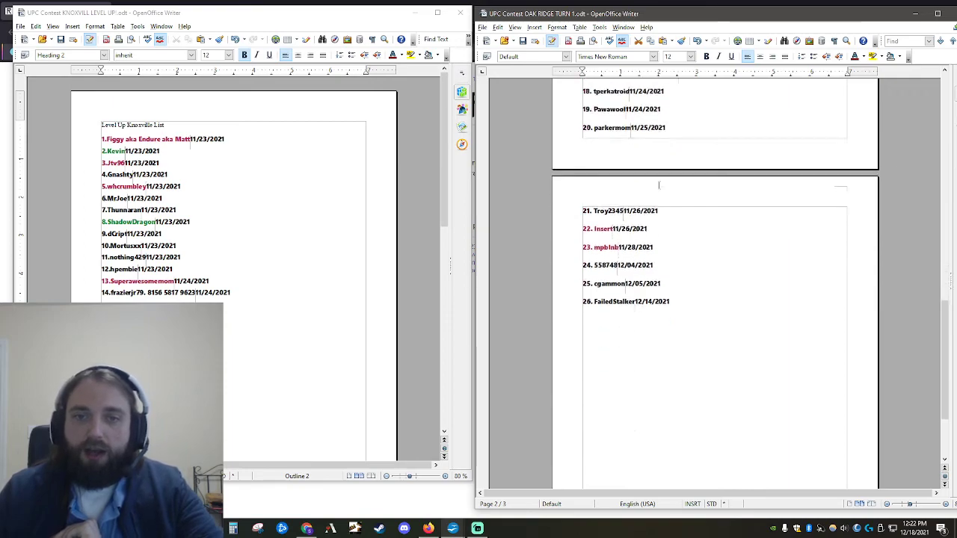
{"action": "scroll", "coordinate": [663, 216], "scroll_direction": "down", "scroll_amount": 1}
Step: Select the Knoxville entrant list from entry 24 up to entry 1, then check the clock
{"action": "left_click_drag", "start_coordinate": [337, 377], "coordinate": [81, 139]}
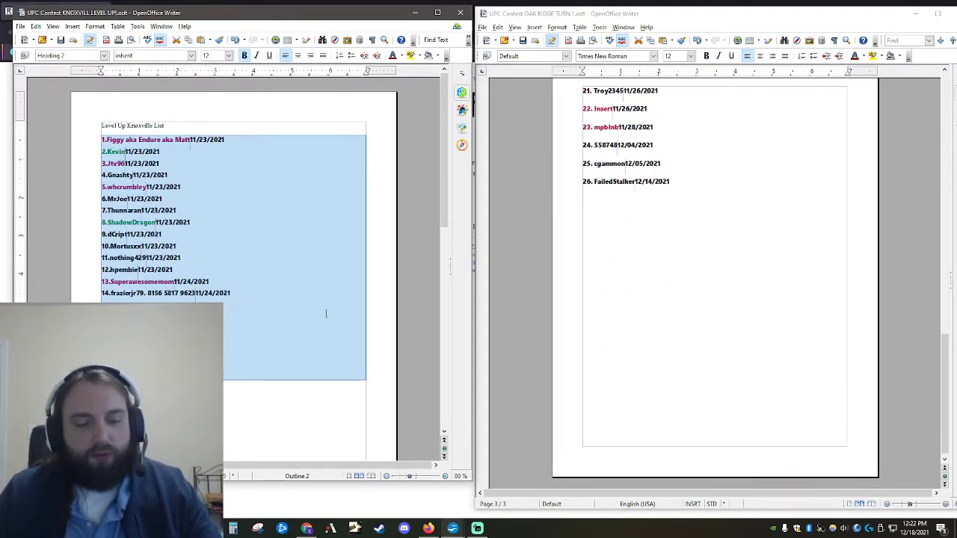
{"action": "scroll", "coordinate": [325, 315], "scroll_direction": "down", "scroll_amount": 10}
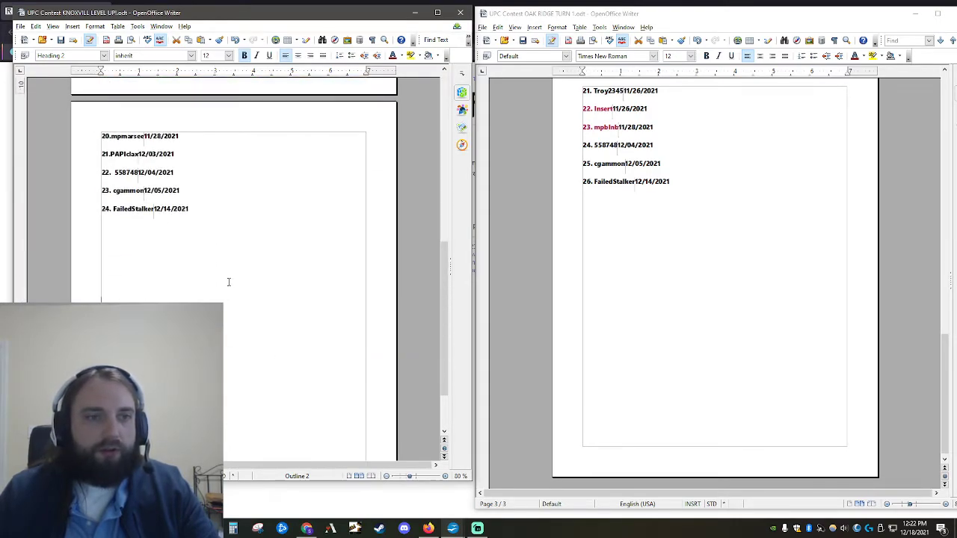
{"action": "left_click_drag", "start_coordinate": [228, 278], "coordinate": [121, 222]}
{"action": "left_click", "coordinate": [122, 222]}
{"action": "left_click_drag", "start_coordinate": [203, 211], "coordinate": [105, 148]}
{"action": "scroll", "coordinate": [119, 216], "scroll_direction": "up", "scroll_amount": 3}
{"action": "scroll", "coordinate": [119, 216], "scroll_direction": "up", "scroll_amount": 10}
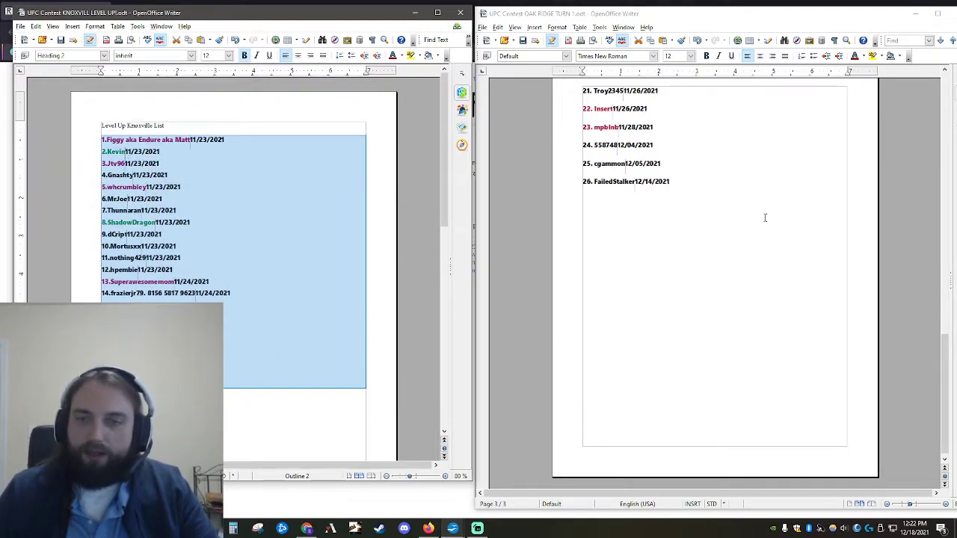
{"action": "left_click", "coordinate": [916, 530]}
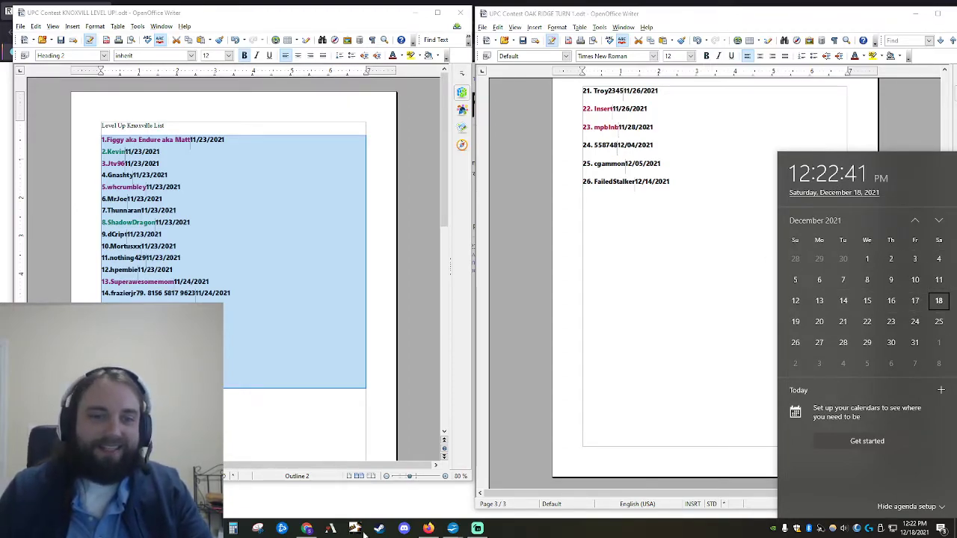
Step: Paste the Knoxville entrant list, each entry dated 11/23/2021, into the List Randomizer box
{"action": "left_click", "coordinate": [428, 529]}
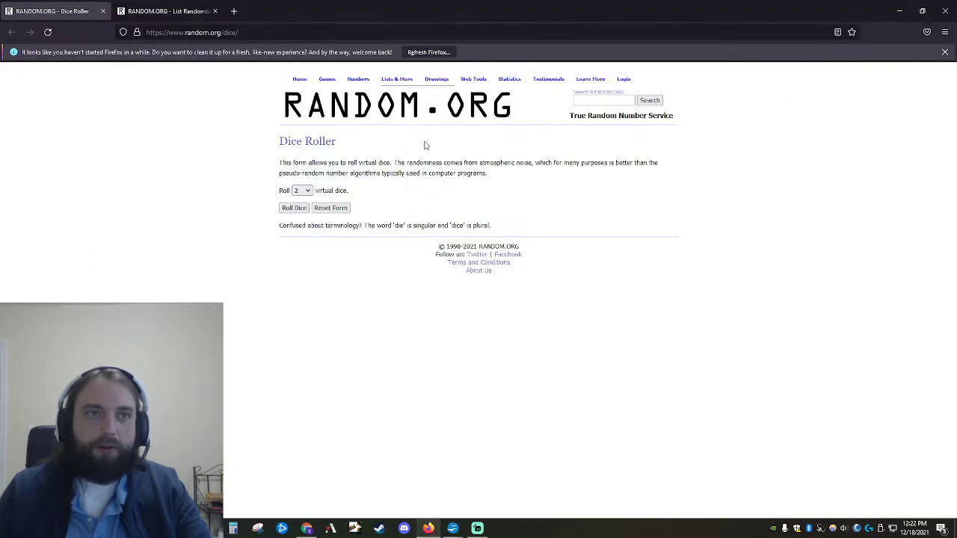
{"action": "left_click", "coordinate": [151, 12]}
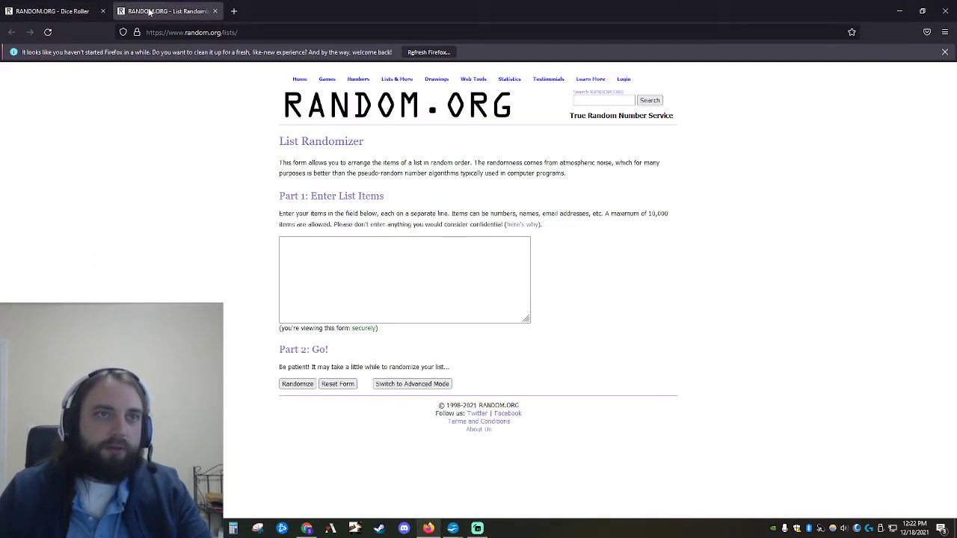
{"action": "left_click", "coordinate": [384, 248]}
{"action": "key", "text": "ctrl+v"}
{"action": "scroll", "coordinate": [391, 266], "scroll_direction": "up", "scroll_amount": 5}
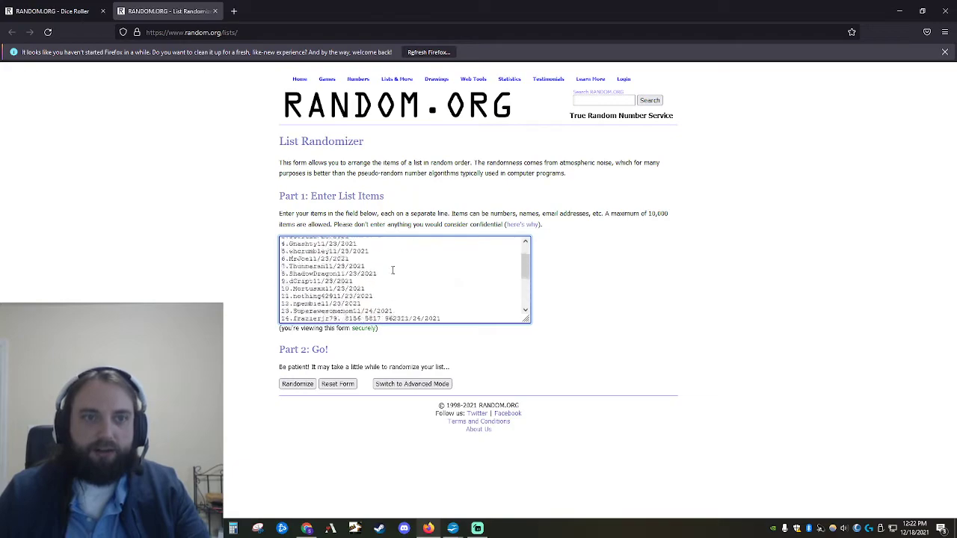
{"action": "scroll", "coordinate": [283, 247], "scroll_direction": "down", "scroll_amount": 5}
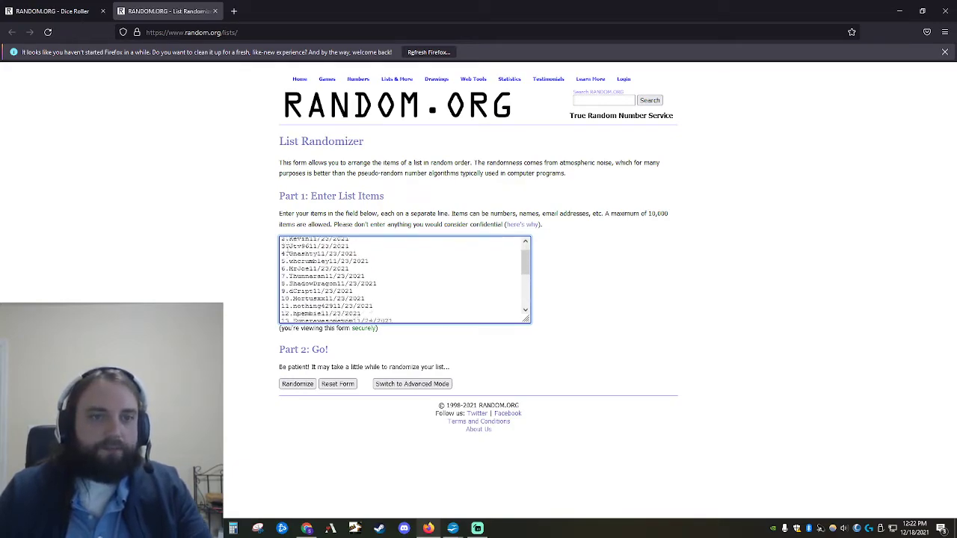
{"action": "scroll", "coordinate": [306, 295], "scroll_direction": "up", "scroll_amount": 5}
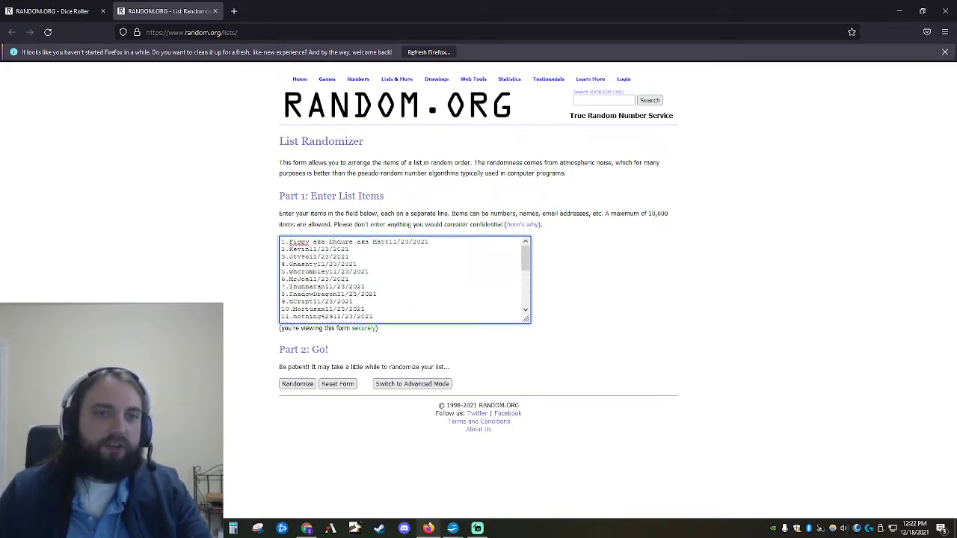
{"action": "left_click", "coordinate": [42, 9]}
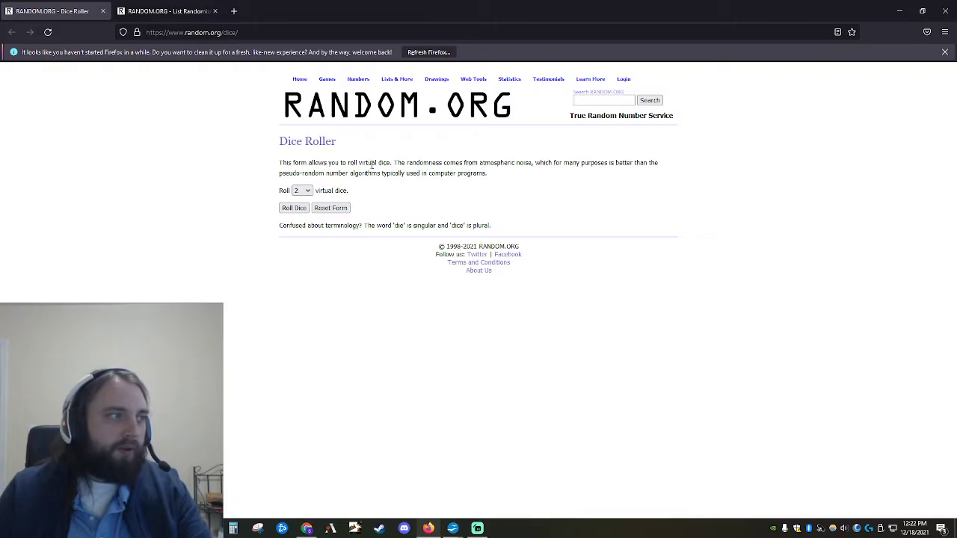
{"action": "left_click", "coordinate": [159, 9]}
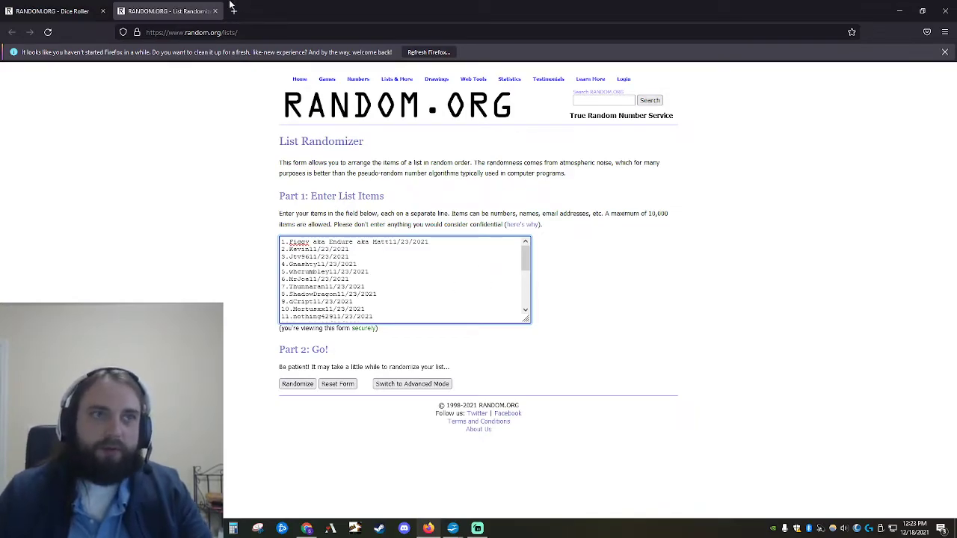
Step: Roll two dice, then randomize the 24-entry list twice, leaving entry 18 on top
{"action": "left_click", "coordinate": [78, 9]}
{"action": "left_click", "coordinate": [294, 209]}
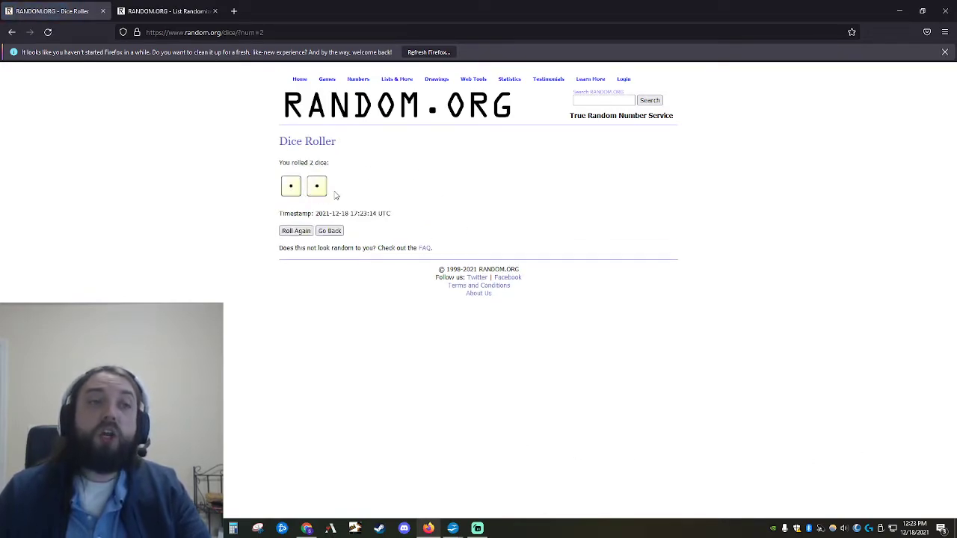
{"action": "left_click", "coordinate": [196, 9]}
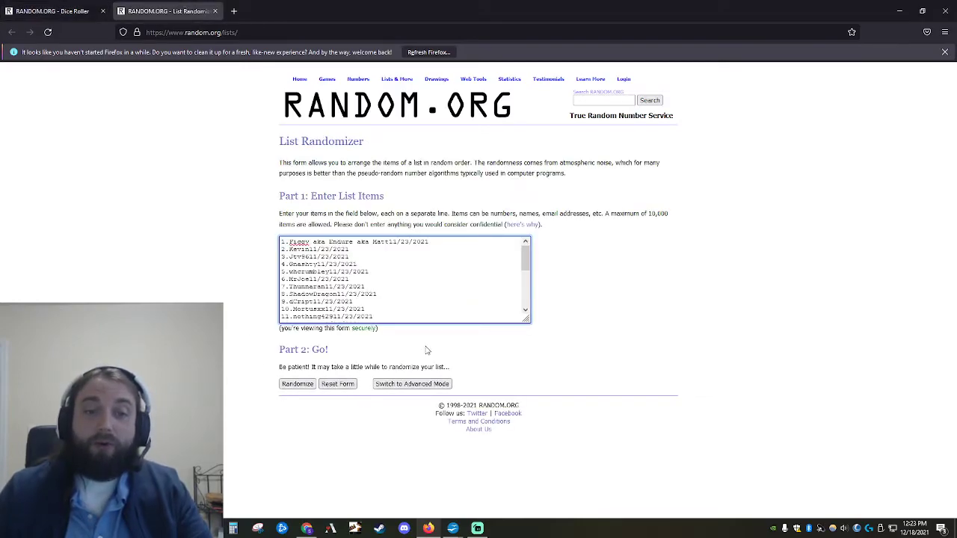
{"action": "left_click", "coordinate": [298, 384]}
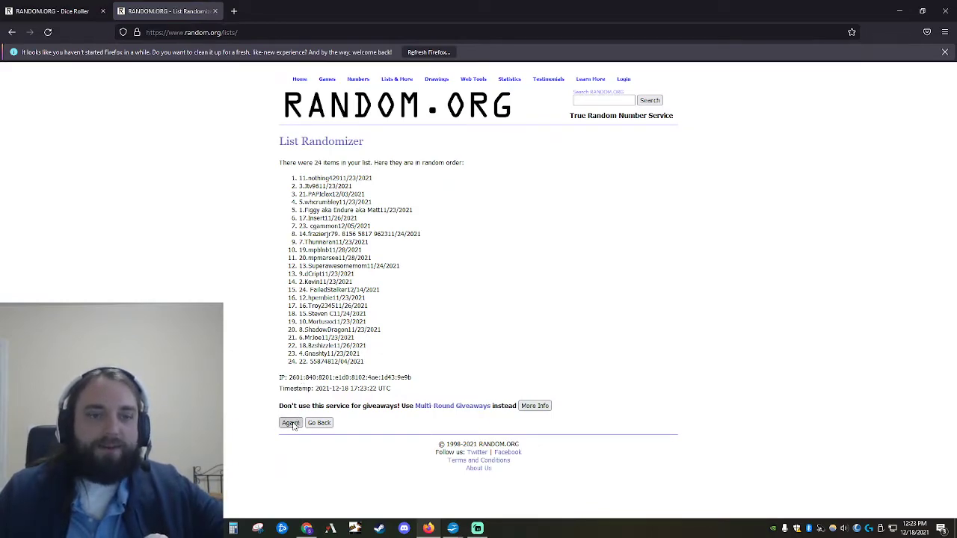
{"action": "left_click", "coordinate": [291, 423]}
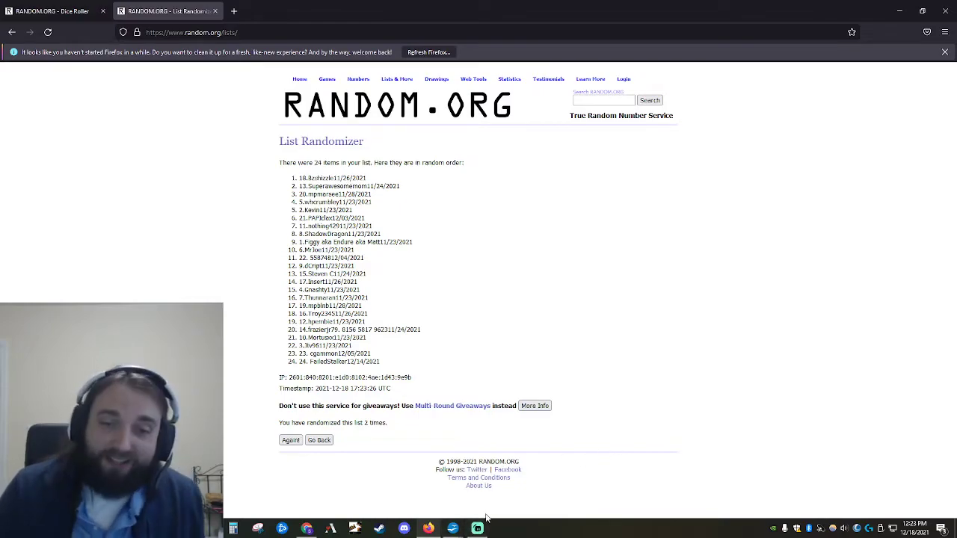
Step: Copy the contest document's entrant list through entry 26, then go back in Firefox to Document Expired
{"action": "mouse_move", "coordinate": [452, 529]}
{"action": "left_click", "coordinate": [482, 478]}
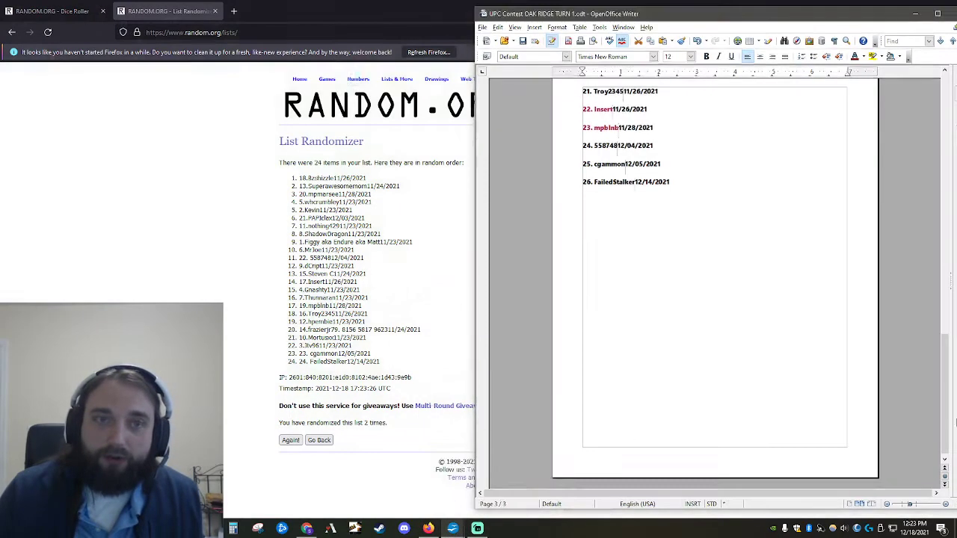
{"action": "scroll", "coordinate": [645, 234], "scroll_direction": "up", "scroll_amount": 20}
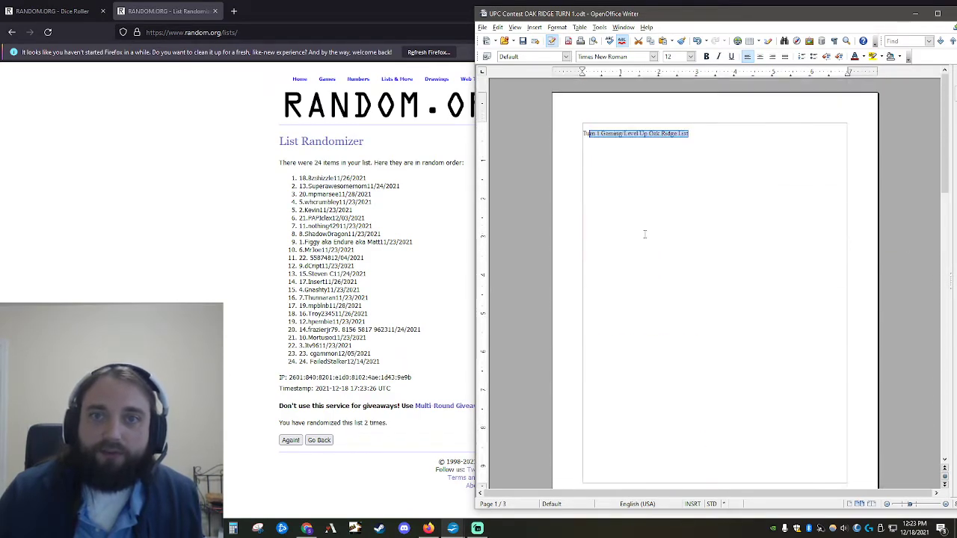
{"action": "scroll", "coordinate": [674, 287], "scroll_direction": "down", "scroll_amount": 12}
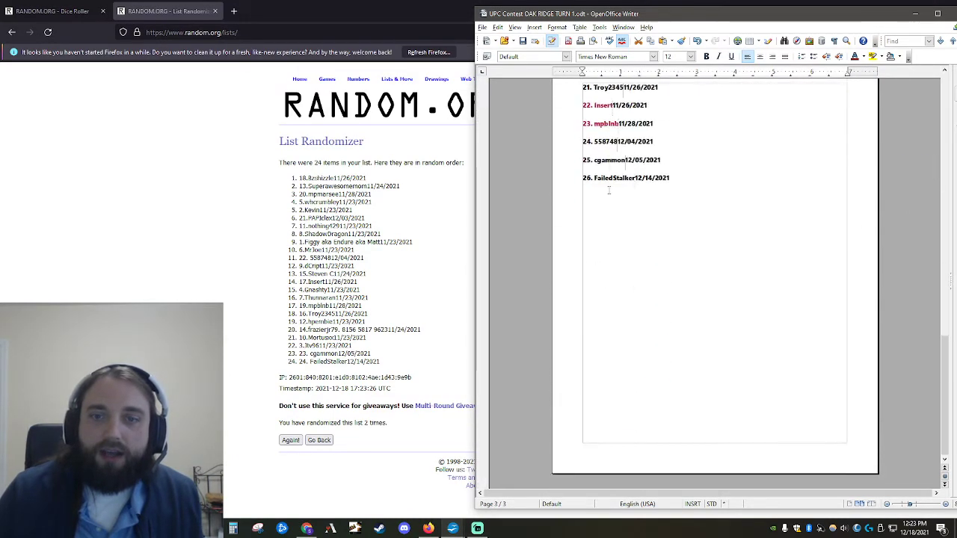
{"action": "left_click_drag", "start_coordinate": [673, 261], "coordinate": [690, 287]}
{"action": "left_click", "coordinate": [583, 236]}
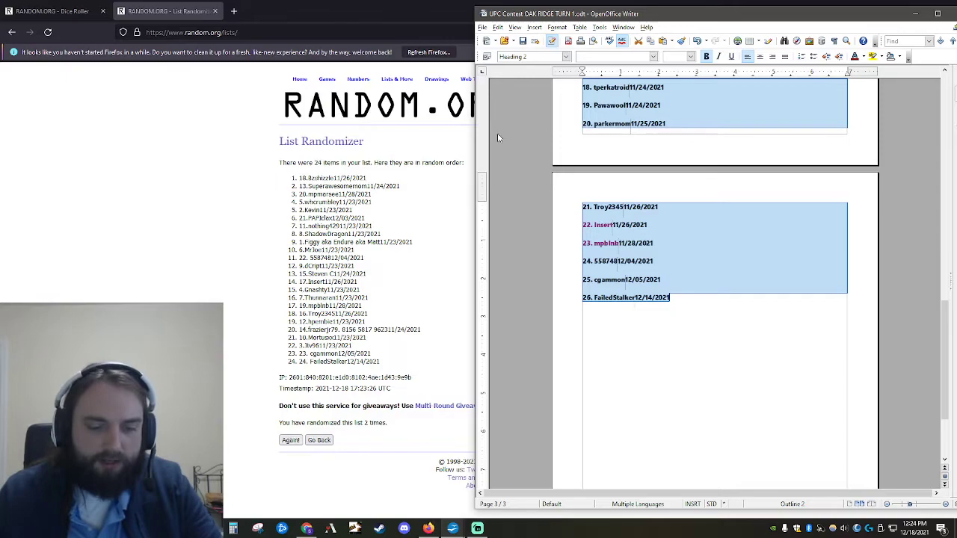
{"action": "left_click", "coordinate": [399, 404]}
Step: Return to the list form and replace its contents with the 26-entry entrant list
{"action": "left_click", "coordinate": [319, 440]}
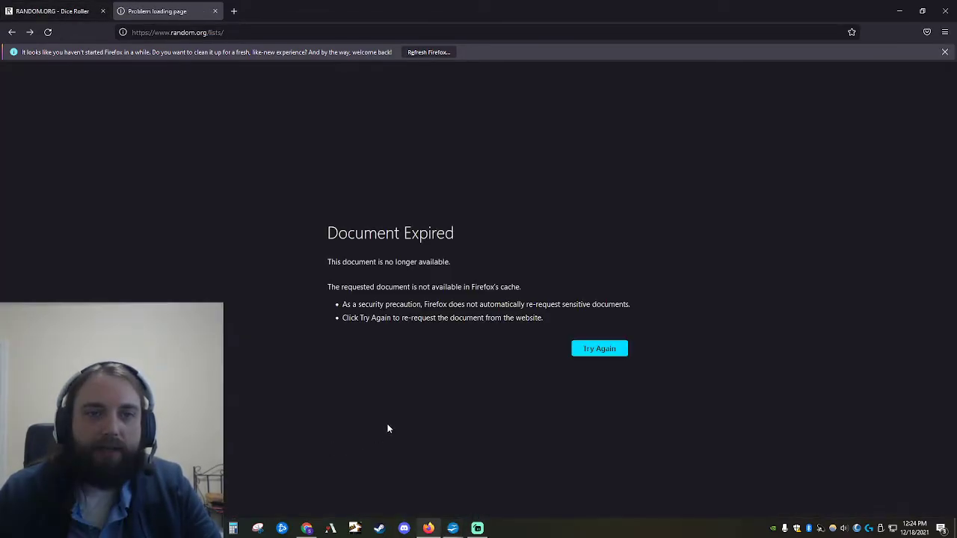
{"action": "left_click", "coordinate": [12, 32]}
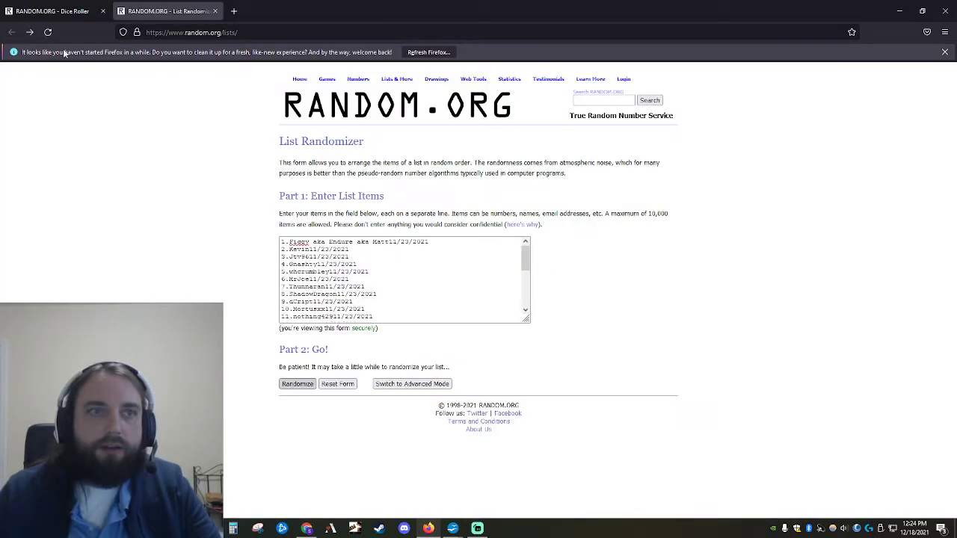
{"action": "left_click", "coordinate": [405, 313]}
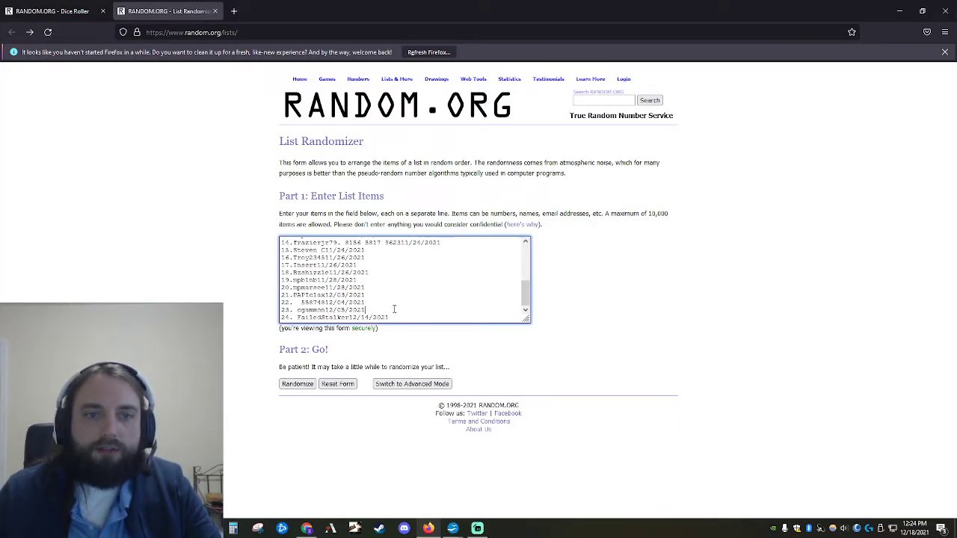
{"action": "key", "text": "ctrl+a"}
{"action": "key", "text": "ctrl+z"}
{"action": "key", "text": "ctrl+a"}
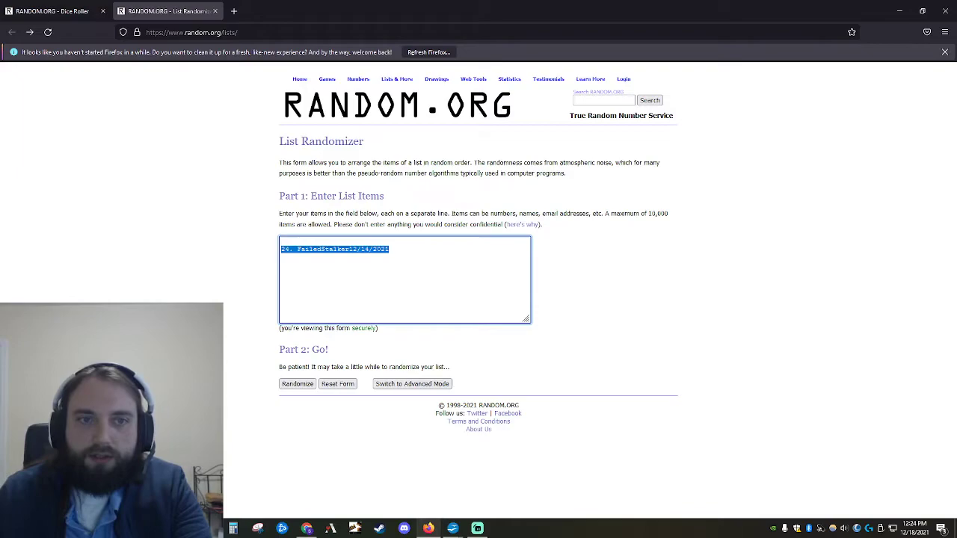
{"action": "key", "text": "BackSpace"}
{"action": "key", "text": "ctrl+v"}
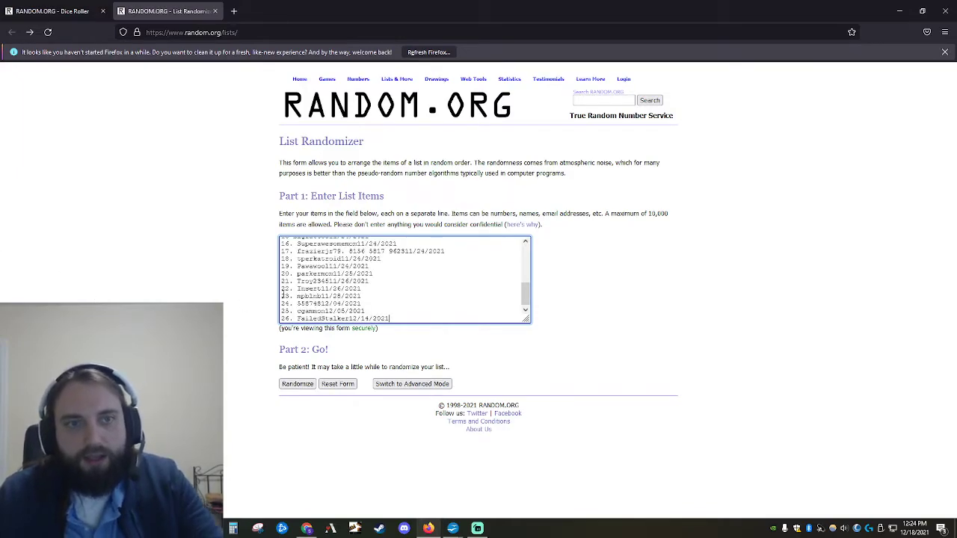
{"action": "scroll", "coordinate": [338, 290], "scroll_direction": "up", "scroll_amount": 5}
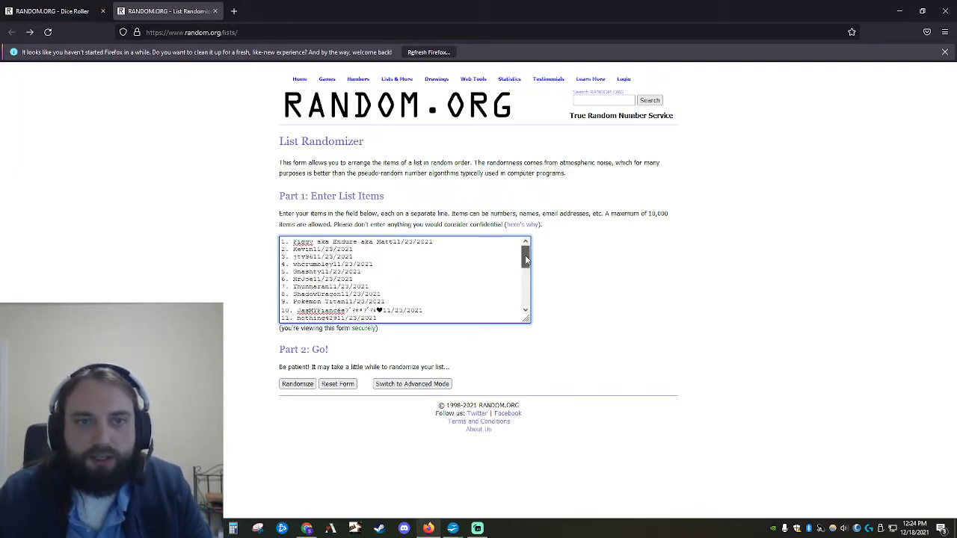
{"action": "left_click_drag", "start_coordinate": [526, 254], "coordinate": [527, 303]}
Step: Glance at the contest document, then return to the RANDOM.ORG Dice Roller page
{"action": "left_click", "coordinate": [452, 529]}
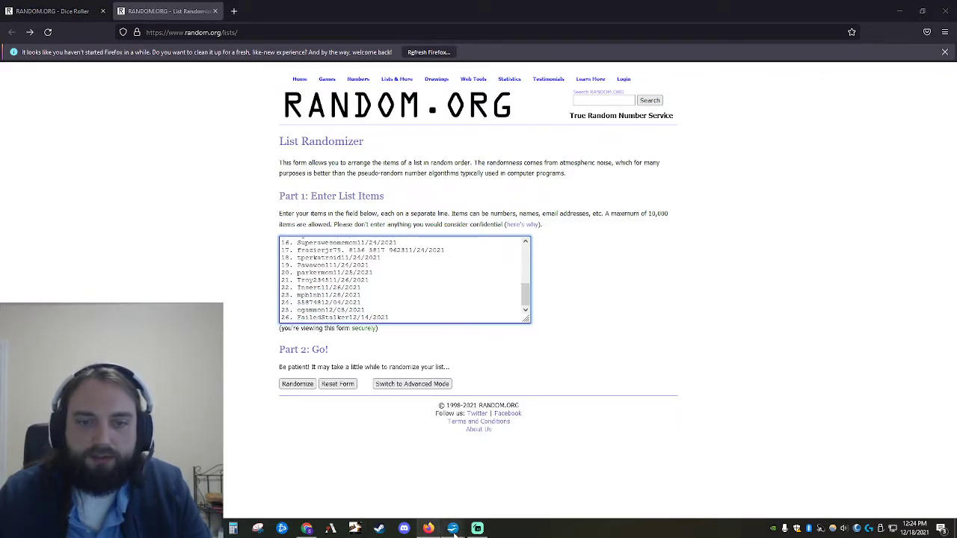
{"action": "left_click", "coordinate": [487, 510]}
{"action": "left_click", "coordinate": [452, 529]}
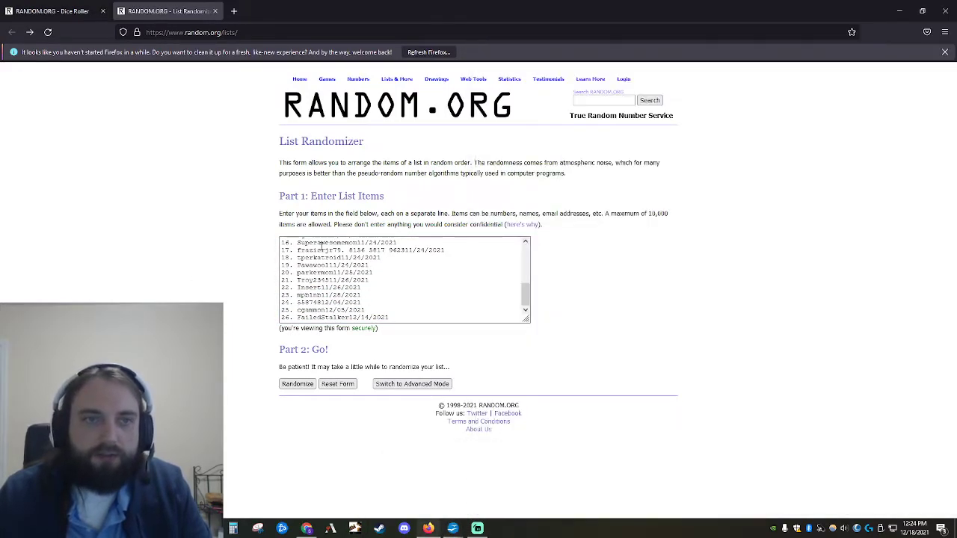
{"action": "left_click", "coordinate": [52, 10]}
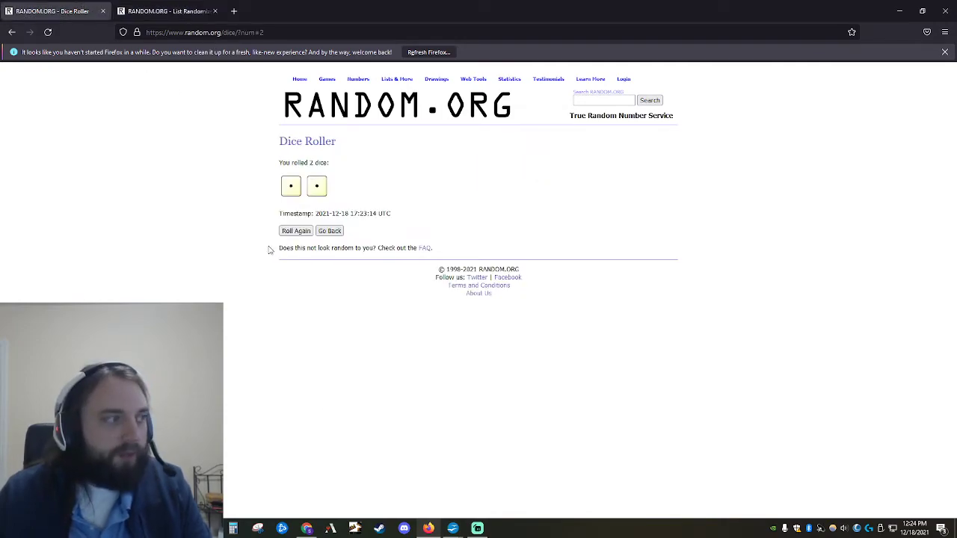
Step: Roll a one and a three, then shuffle the 26-entry list repeatedly until entry 21 tops it
{"action": "left_click", "coordinate": [295, 235]}
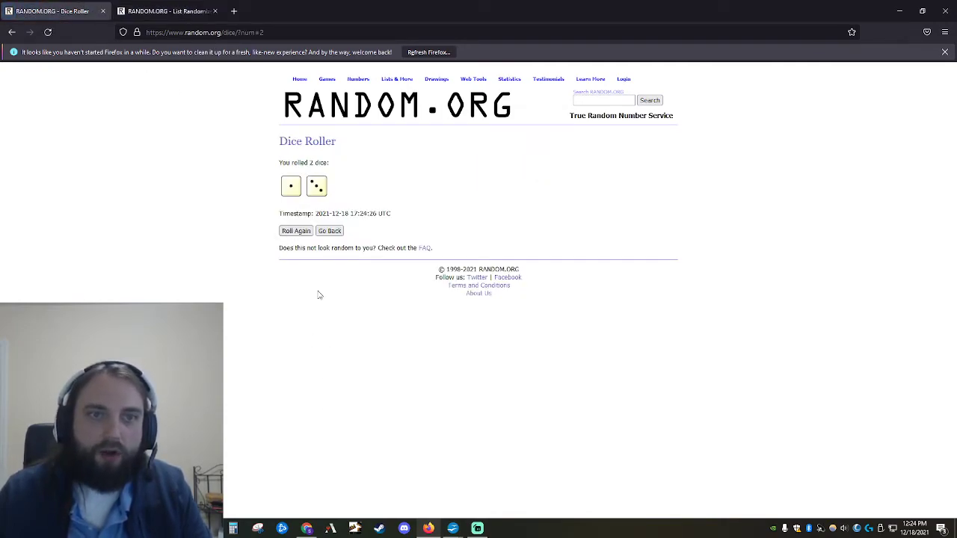
{"action": "key", "text": "ctrl+Tab"}
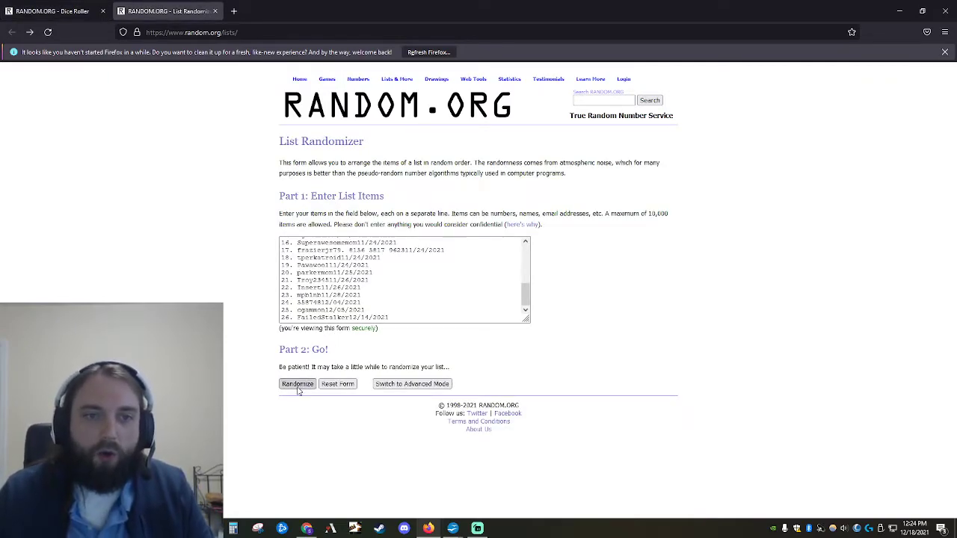
{"action": "left_click", "coordinate": [297, 384]}
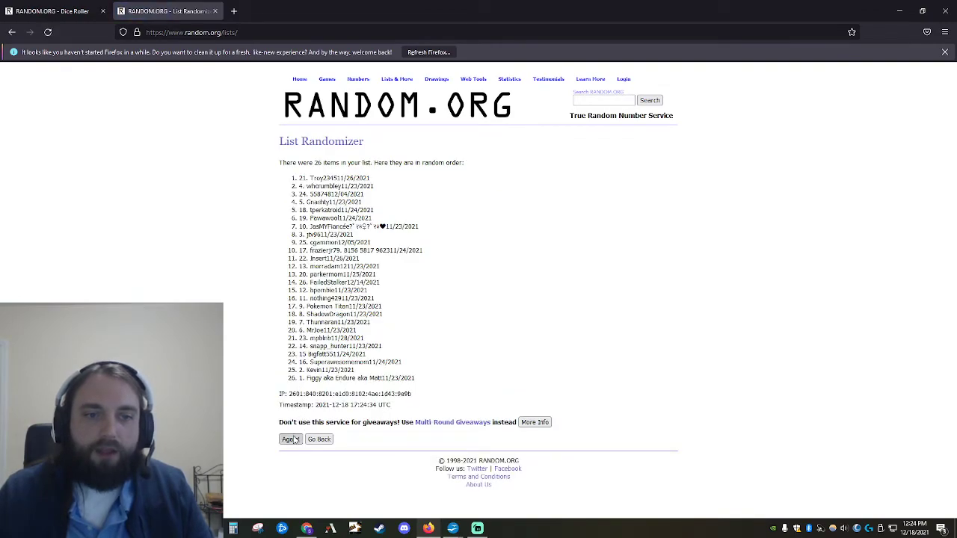
{"action": "left_click", "coordinate": [294, 441]}
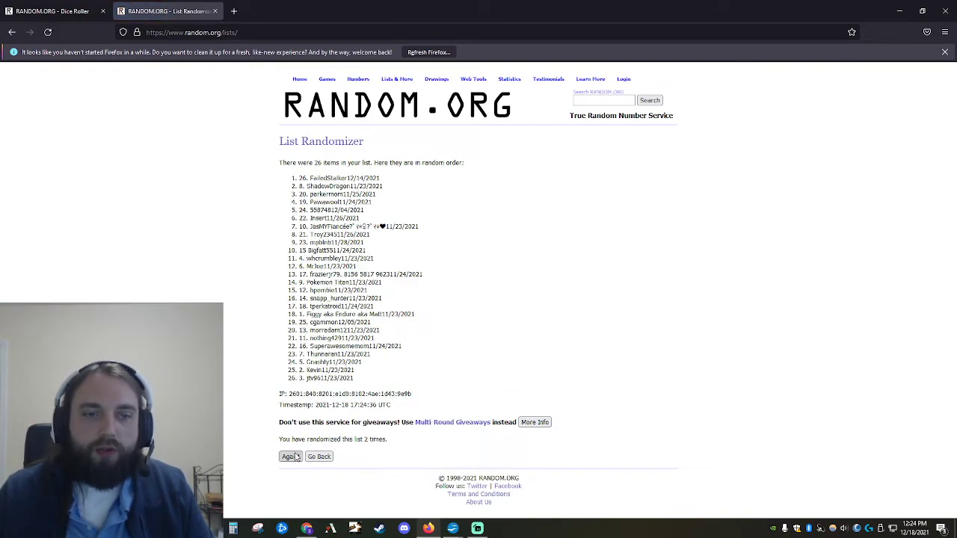
{"action": "left_click", "coordinate": [294, 458]}
{"action": "left_click", "coordinate": [294, 459]}
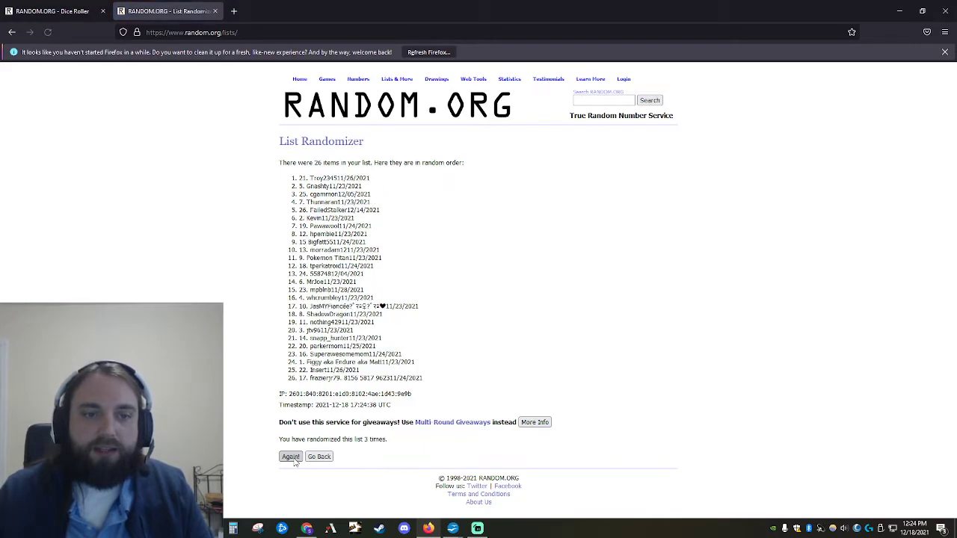